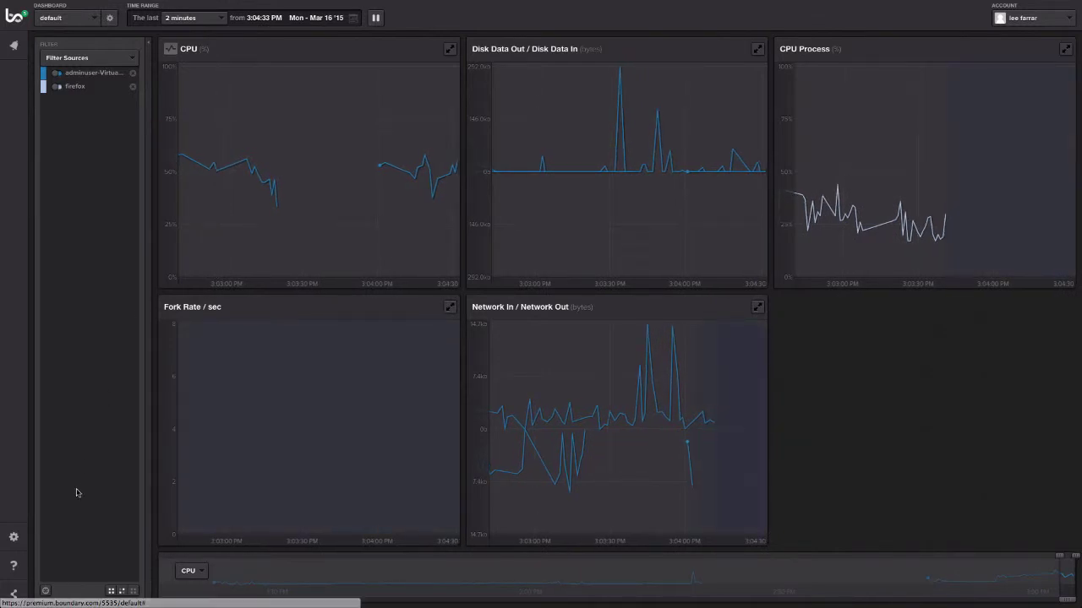
Bring up the Settings menu from the sidebar gear icon
mouse_move(3, 549)
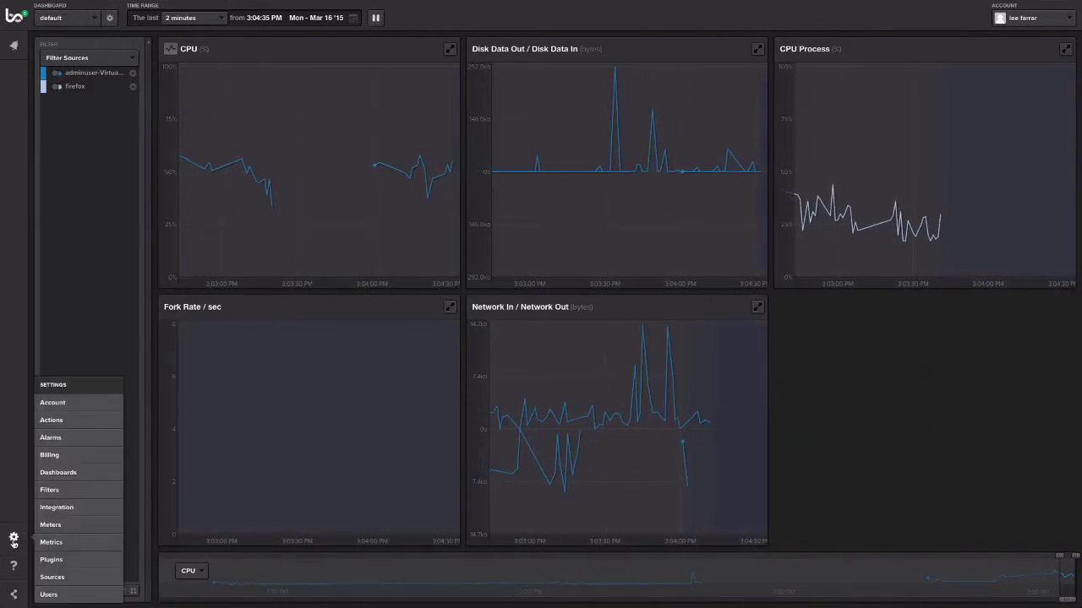
Go to Settings > Plugins, browse Get Plugins and install process_memory from the catalogue
click(75, 560)
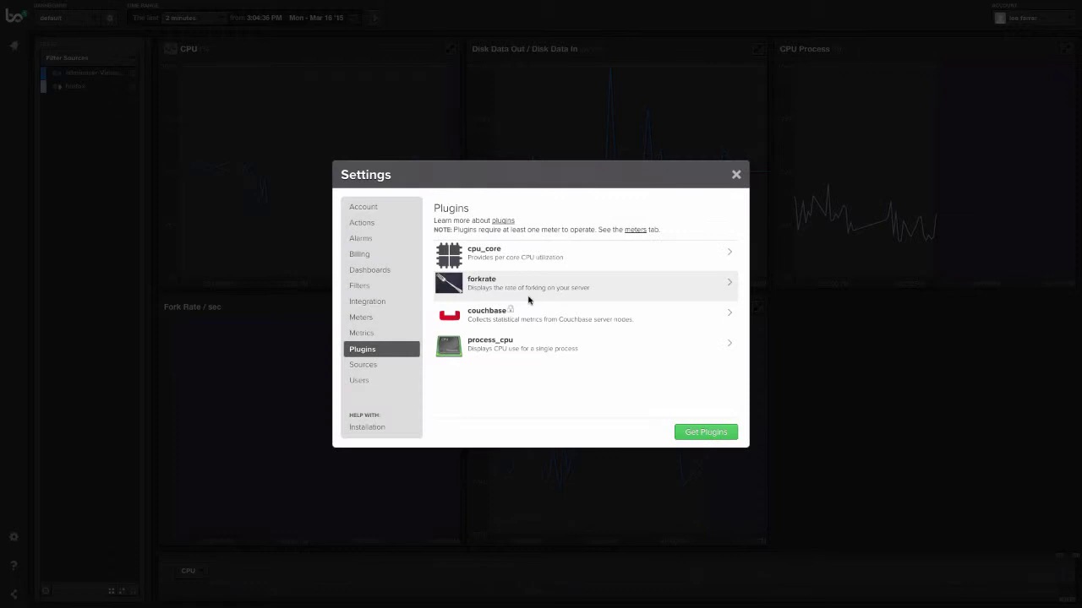
click(688, 435)
scroll(488, 349, down, 1)
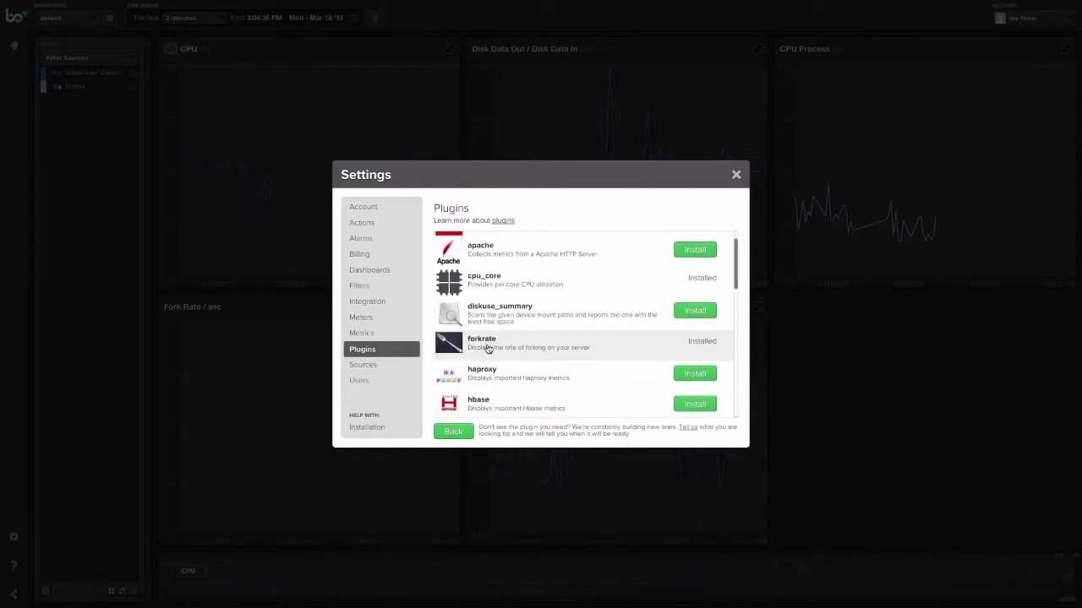
scroll(487, 349, down, 8)
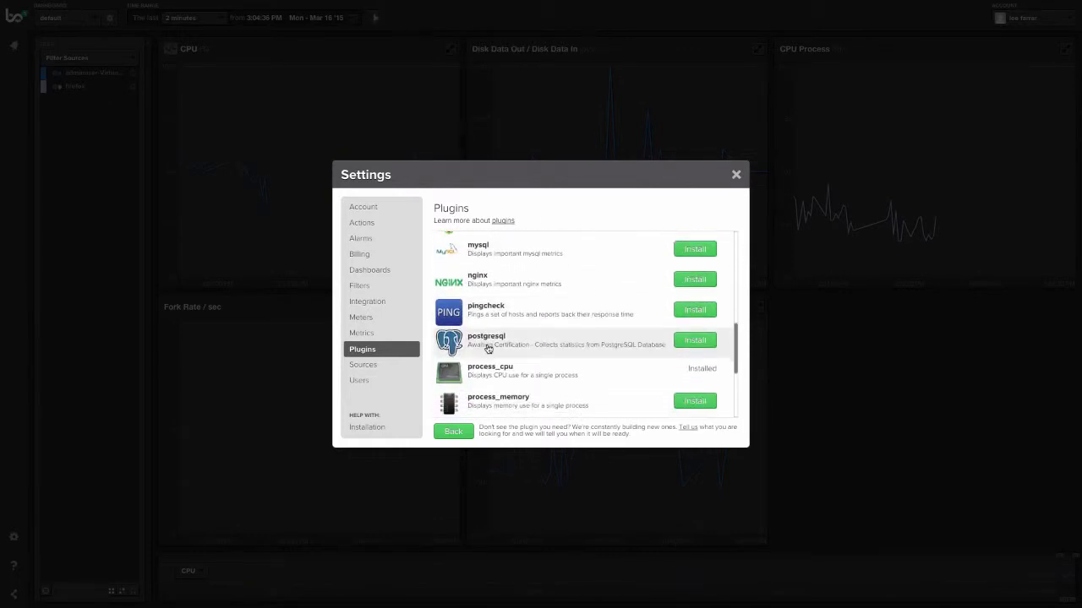
scroll(487, 349, down, 3)
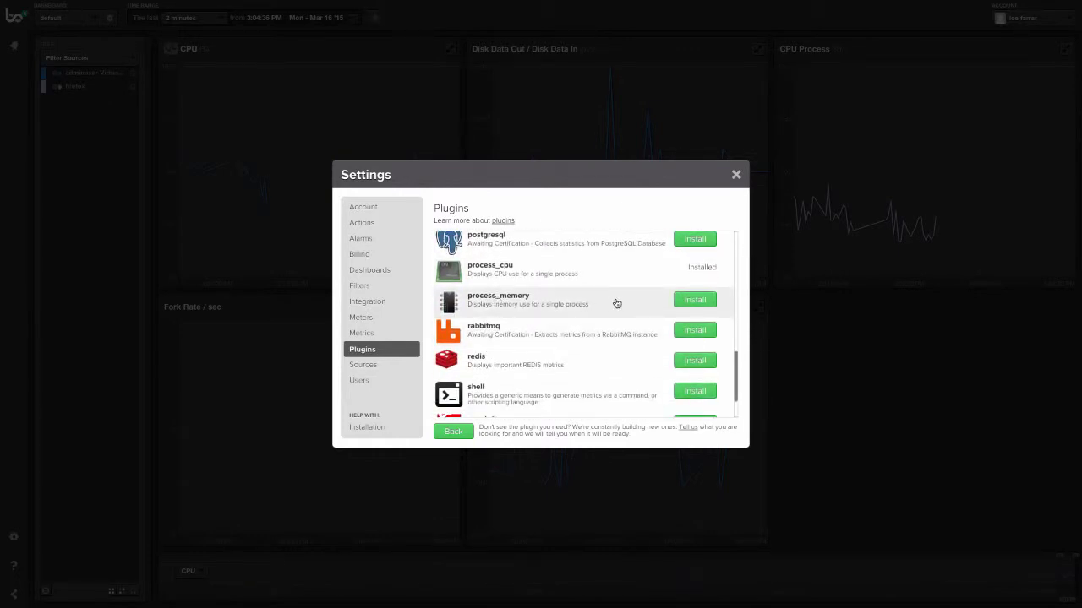
click(685, 306)
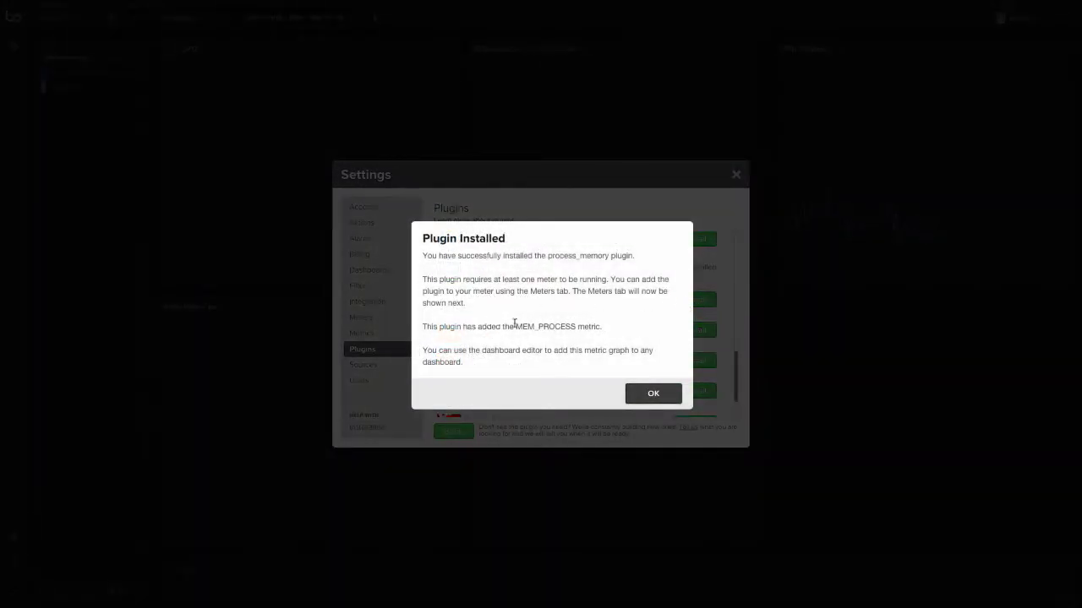
Add the process_memory plugin to the adminuser-VirtualBox meter and continue past its requirements
click(646, 396)
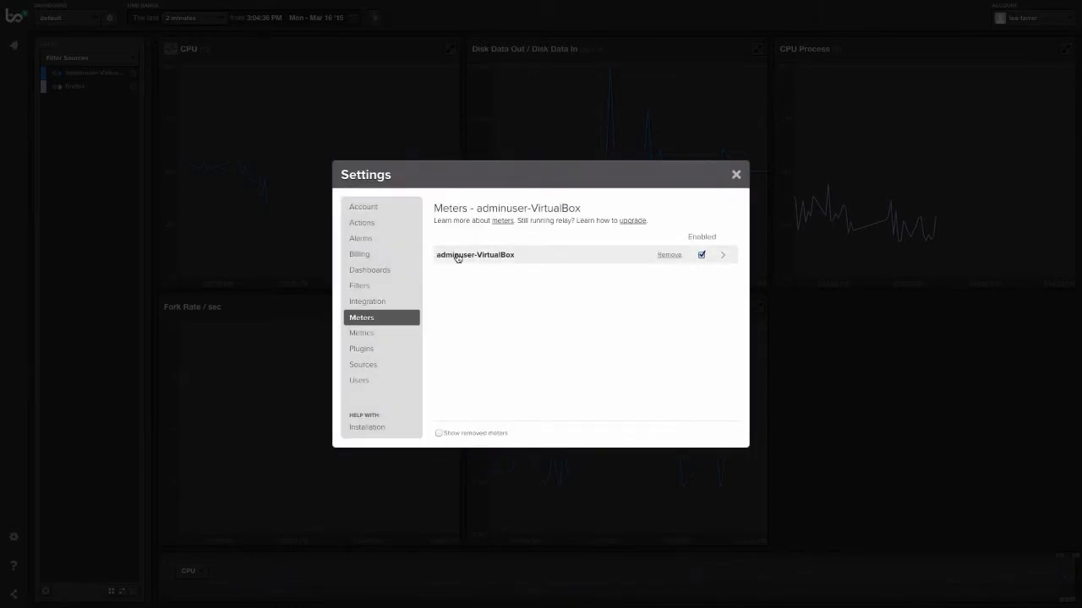
click(456, 255)
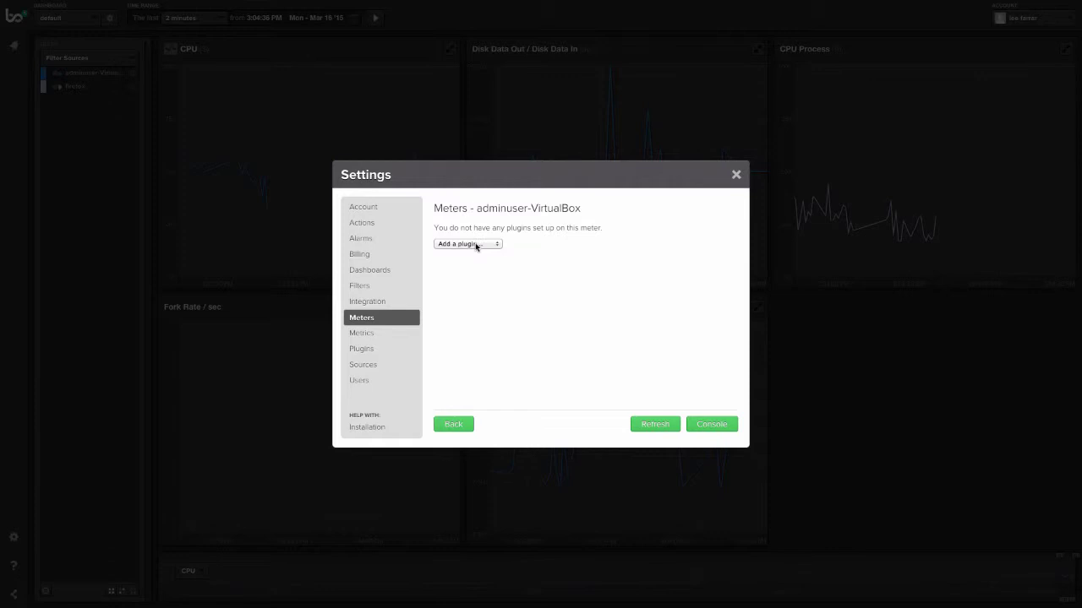
click(477, 245)
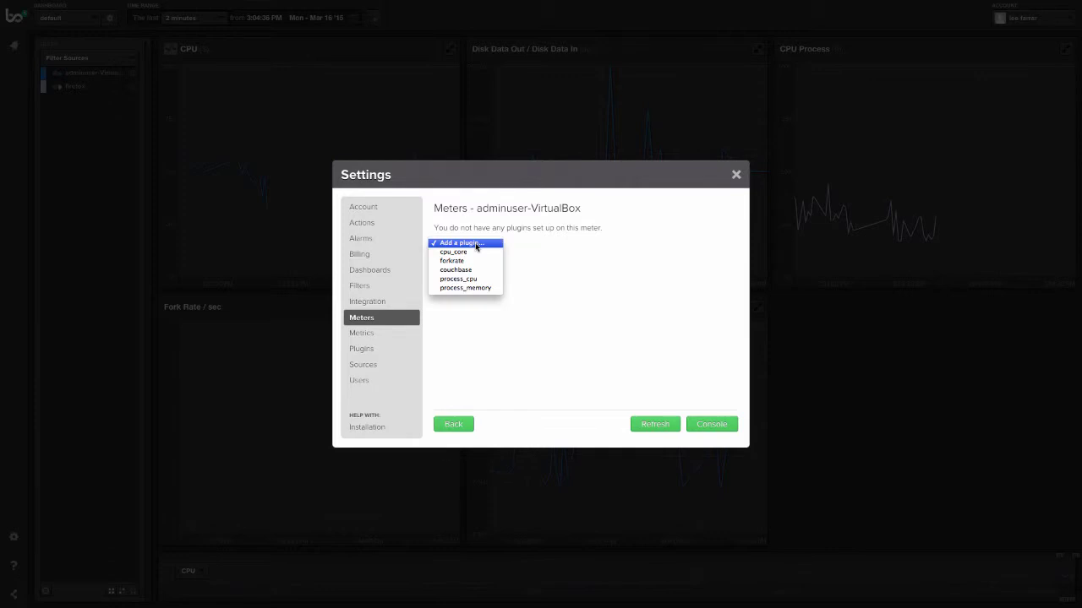
click(475, 287)
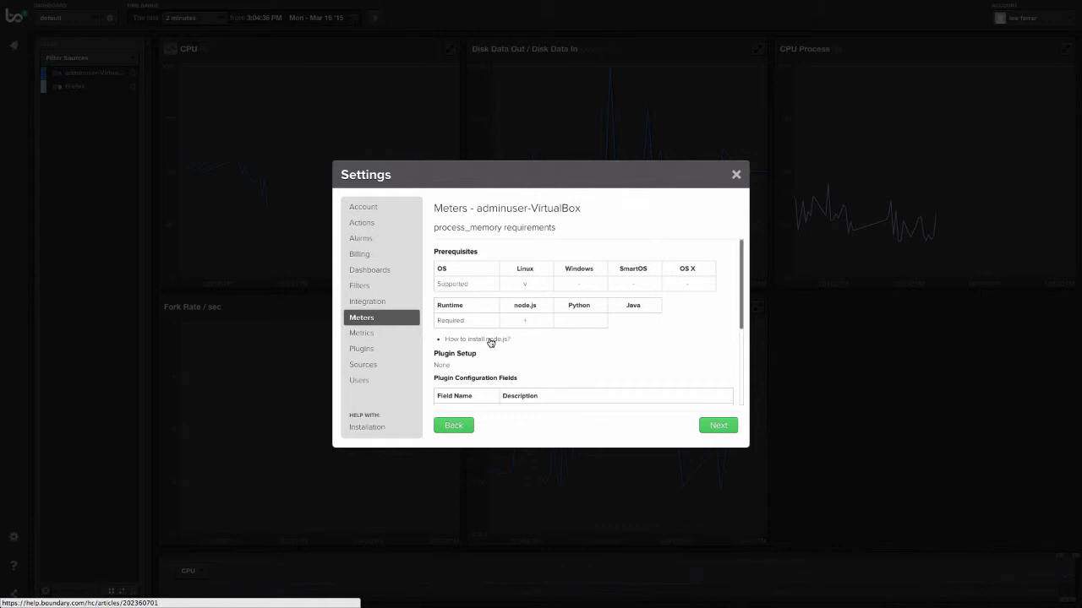
scroll(543, 357, down, 5)
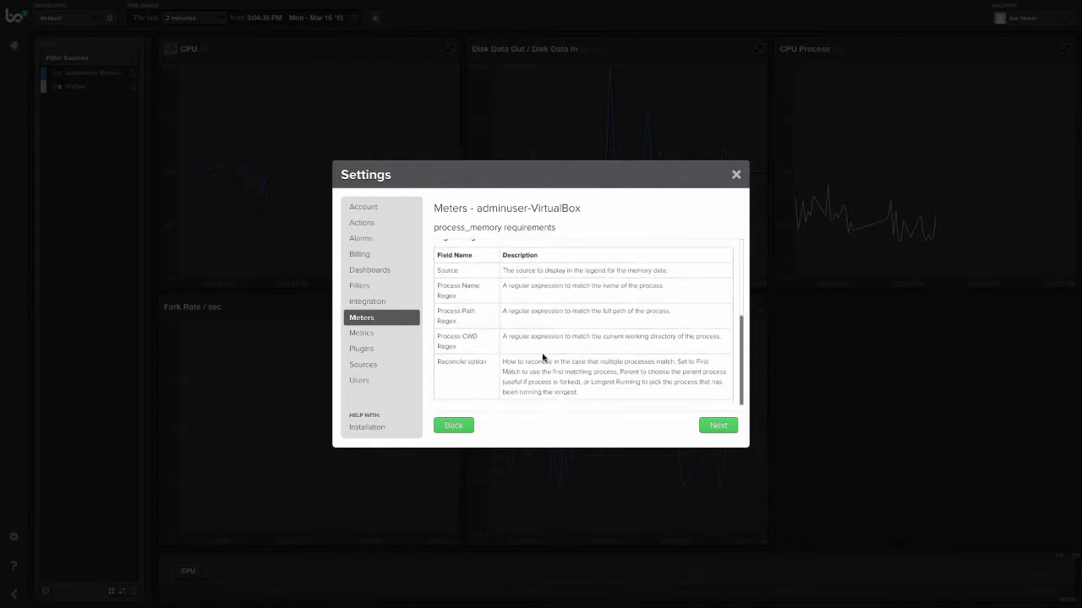
click(713, 435)
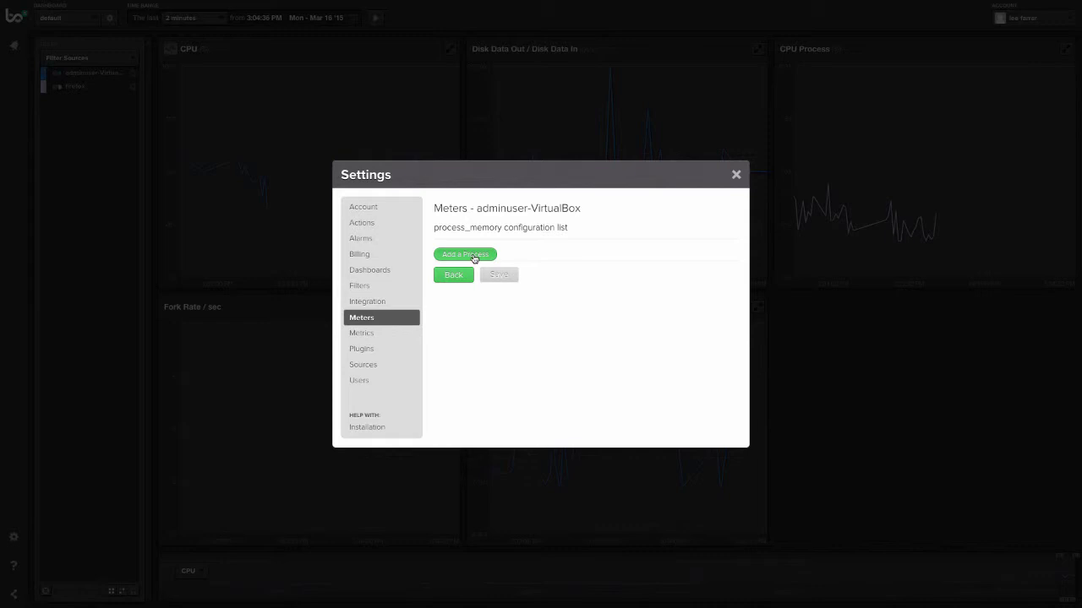
Add a firefox process with Source and Process Name Regex firefox, reconciling by First Match
click(474, 257)
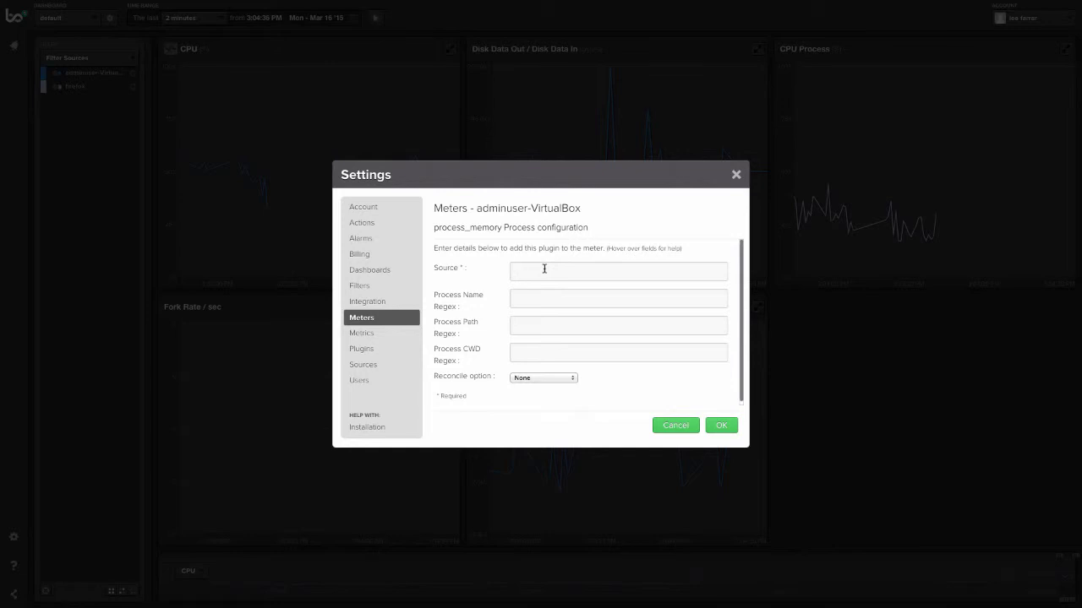
text(firefo)
text(ire)
scroll(464, 359, down, 1)
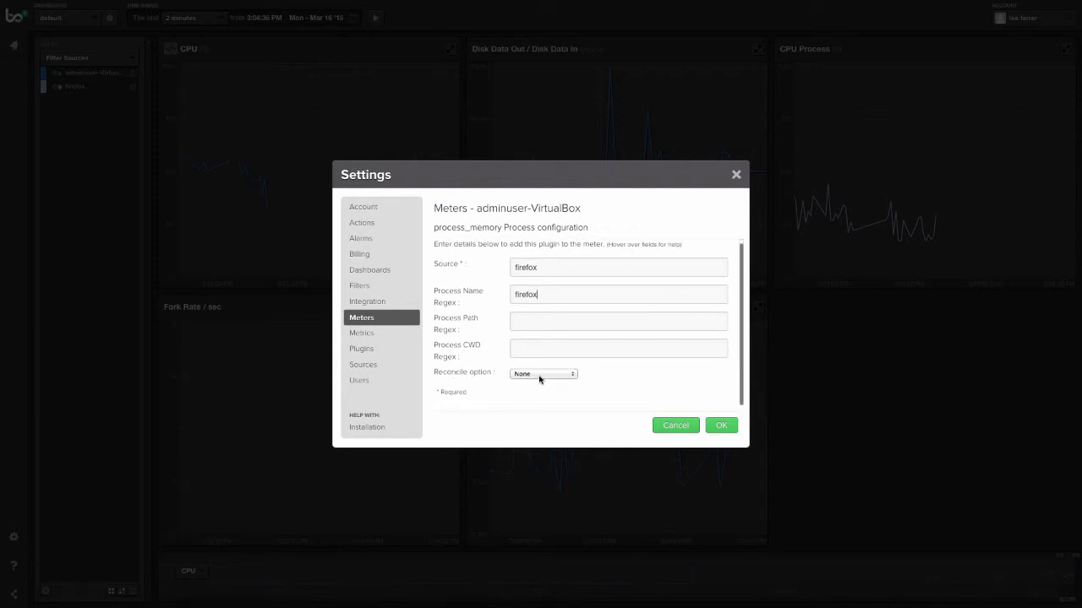
click(539, 375)
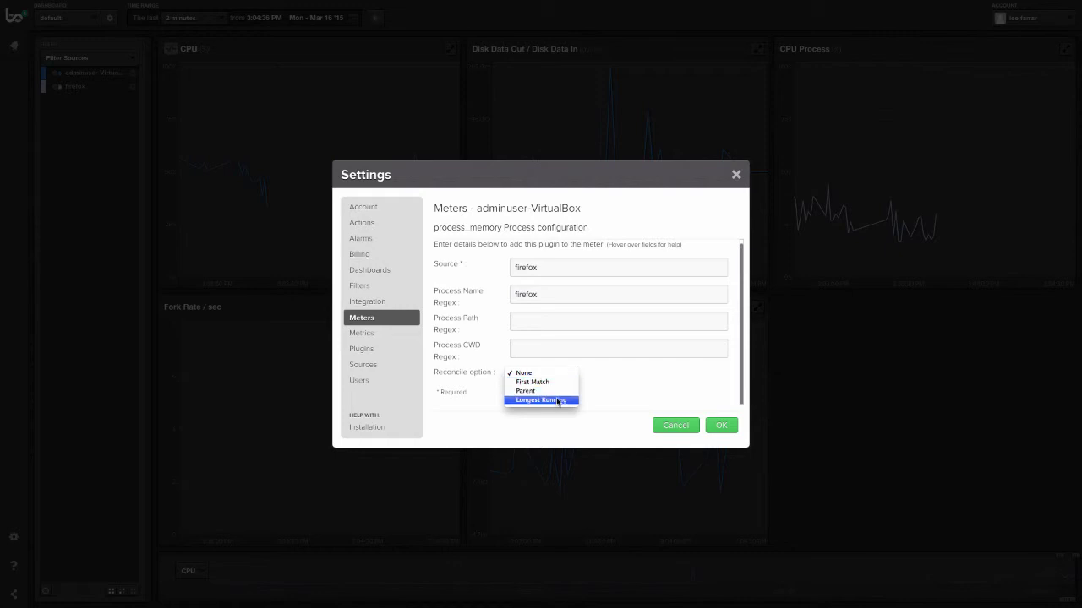
click(545, 382)
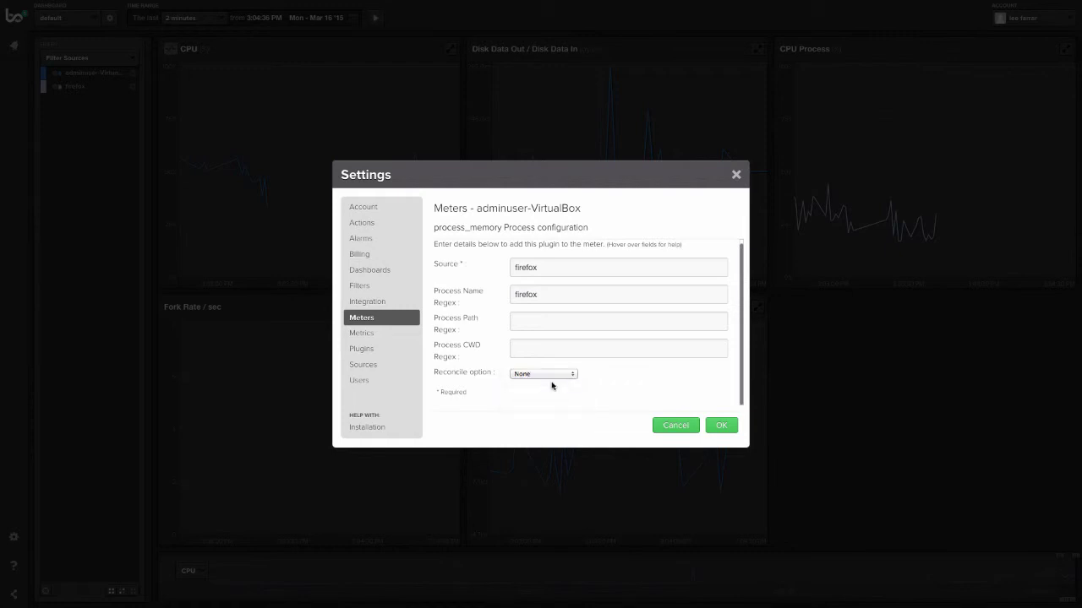
click(721, 426)
Save the meter's process_memory configuration and close Settings back to the dashboard
click(513, 312)
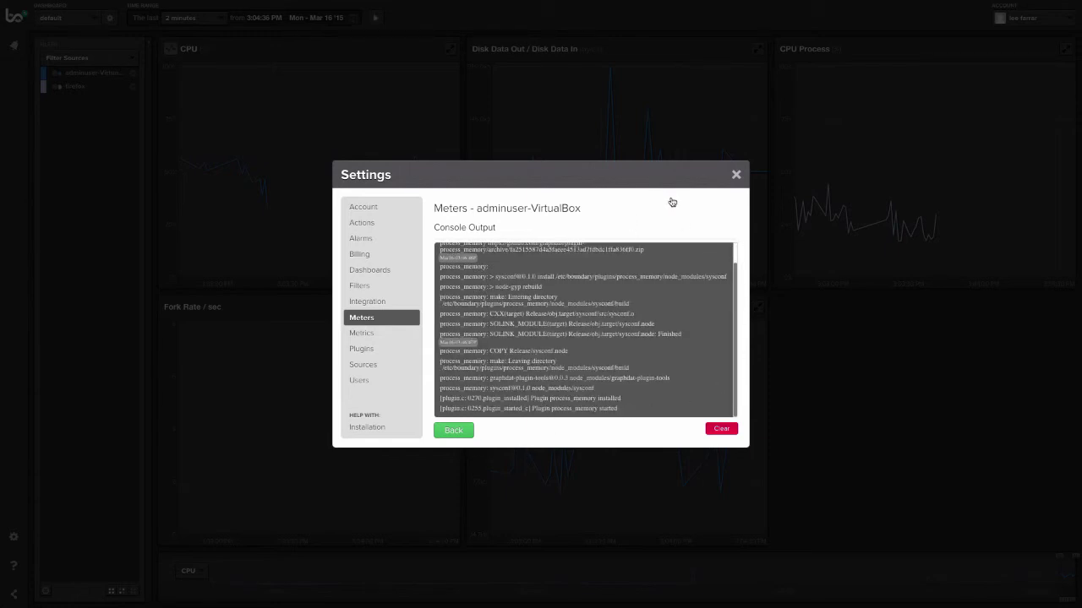
click(736, 175)
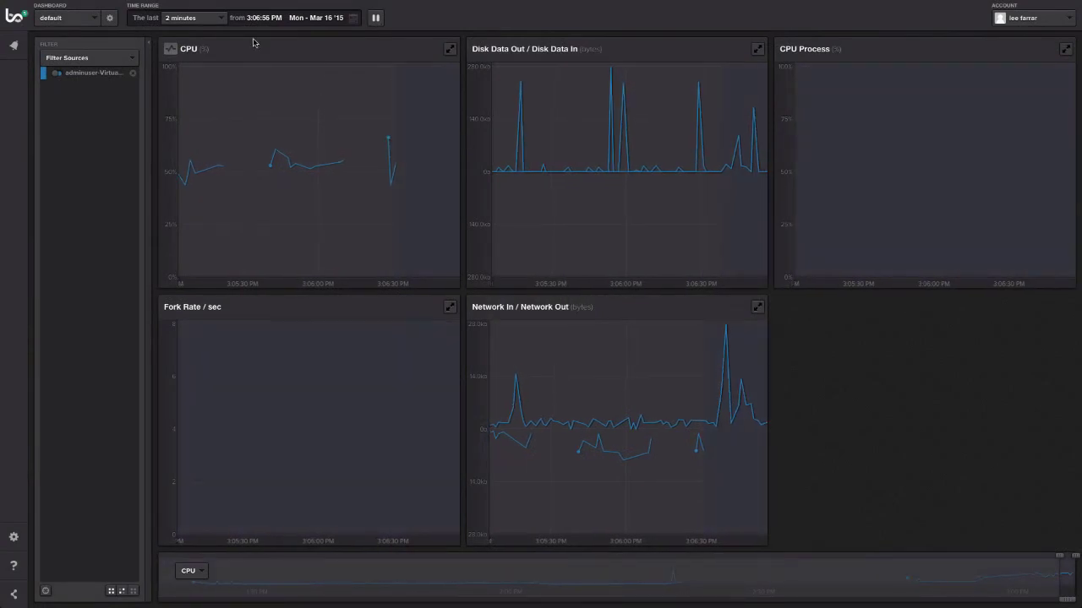
In the dashboard editor, put Mem Process in the CPU Process slot and save the layout
click(109, 26)
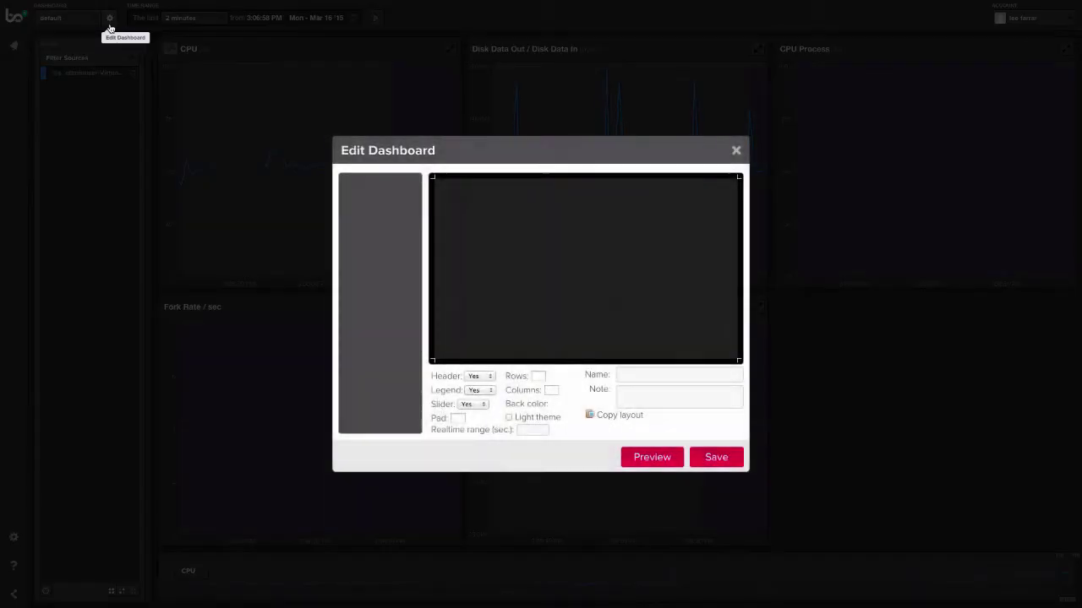
scroll(365, 279, down, 2)
scroll(365, 278, down, 10)
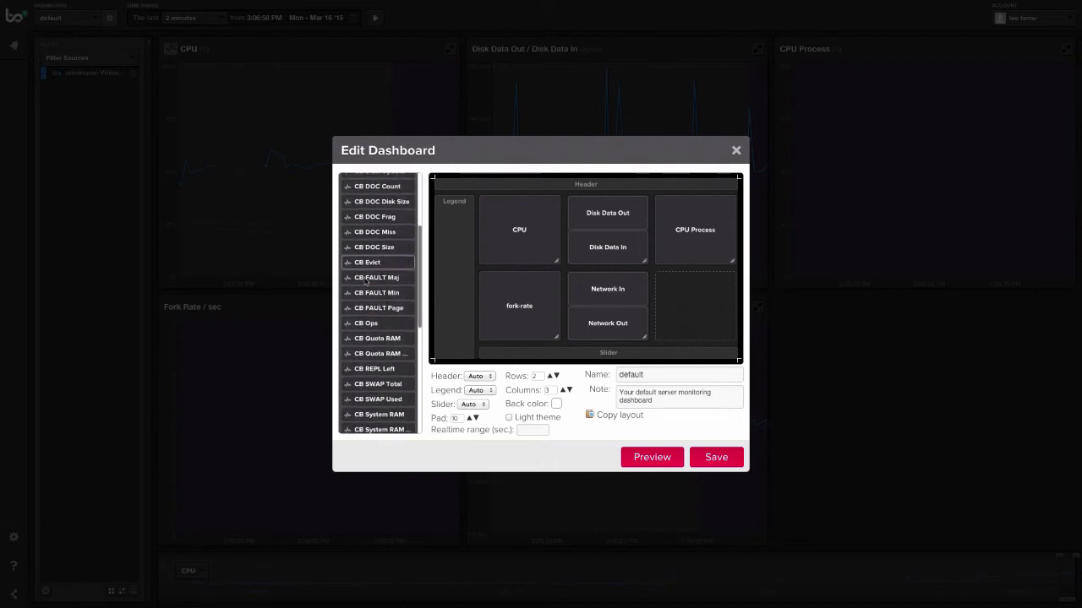
scroll(365, 279, down, 2)
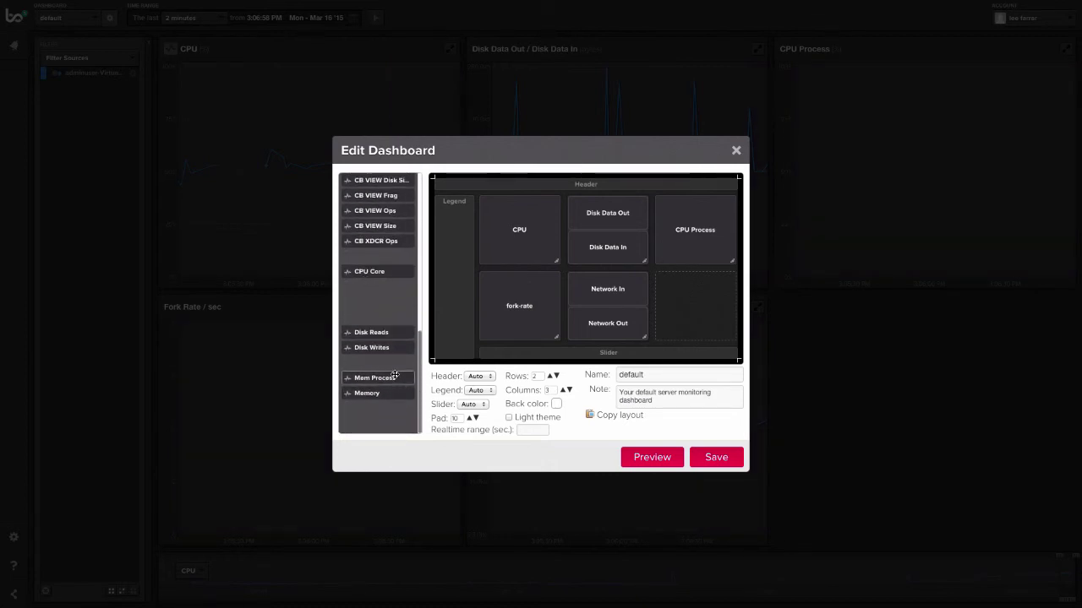
drag(395, 376, 715, 225)
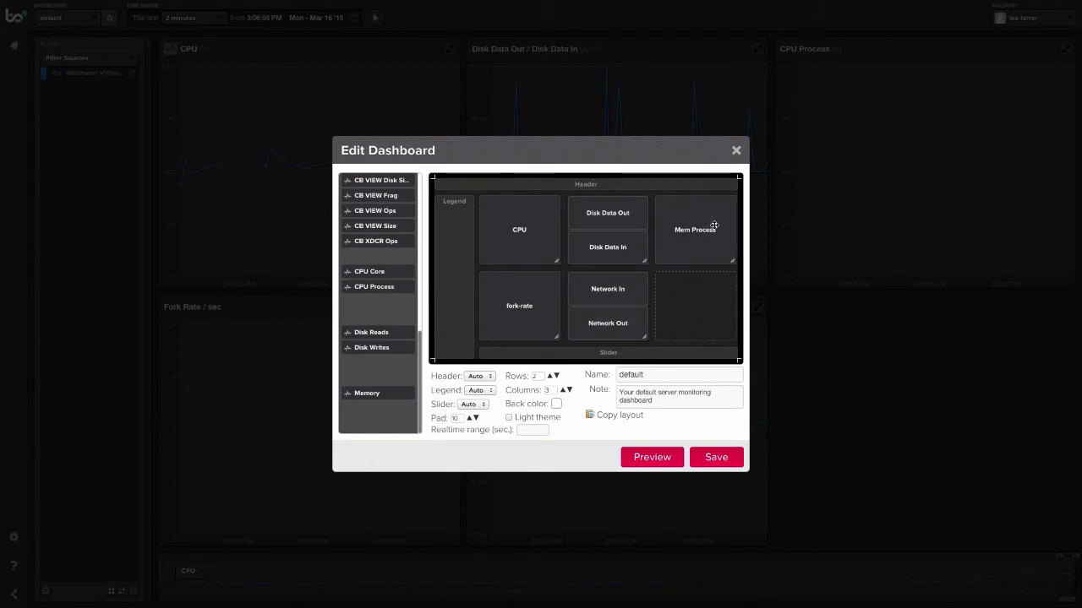
click(712, 465)
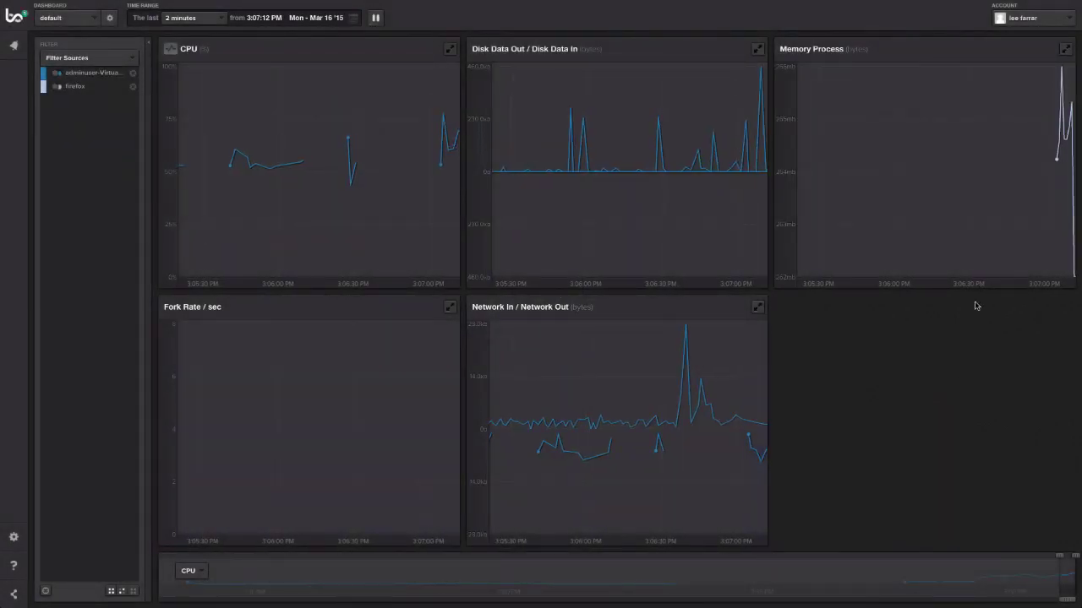
Expand the Memory Process graph to full size and view firefox's memory values
click(1048, 167)
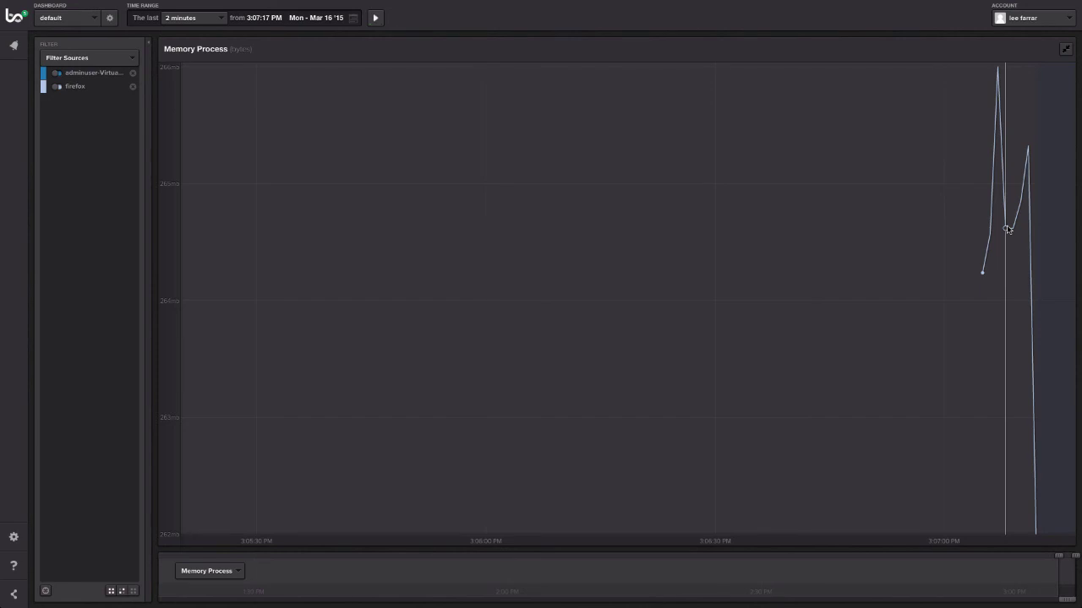
mouse_move(1009, 229)
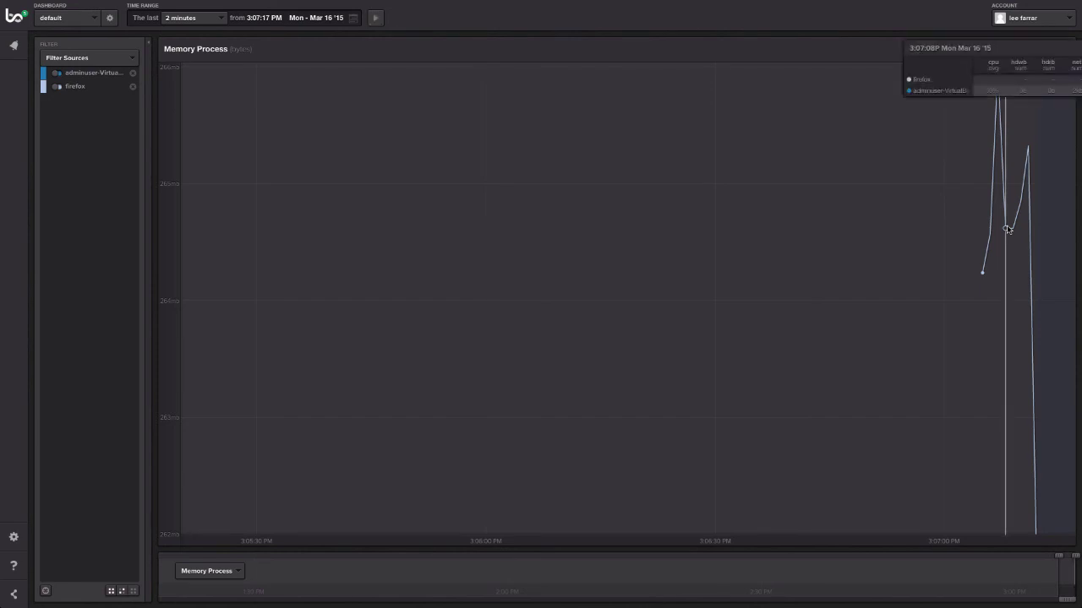